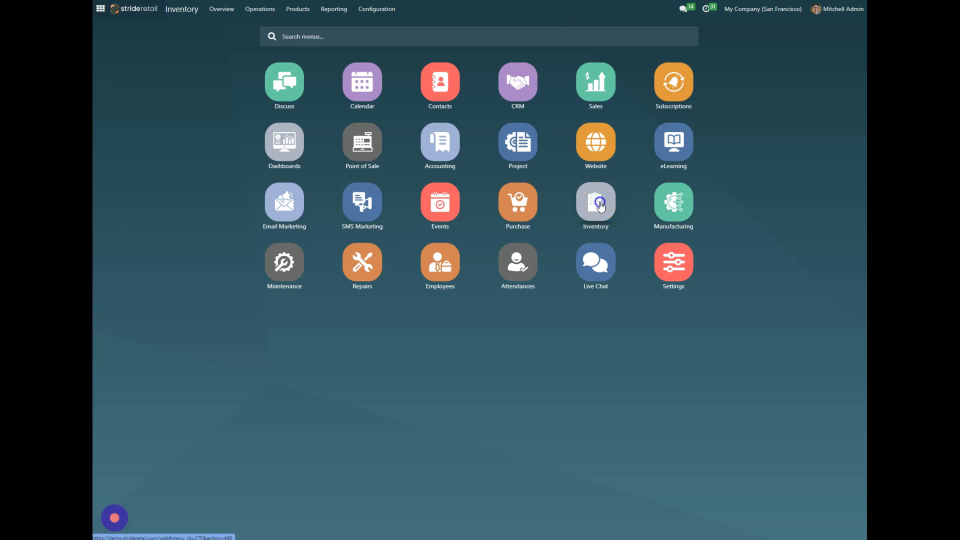
Open the list of shipping methods in the Inventory configuration.
click(379, 9)
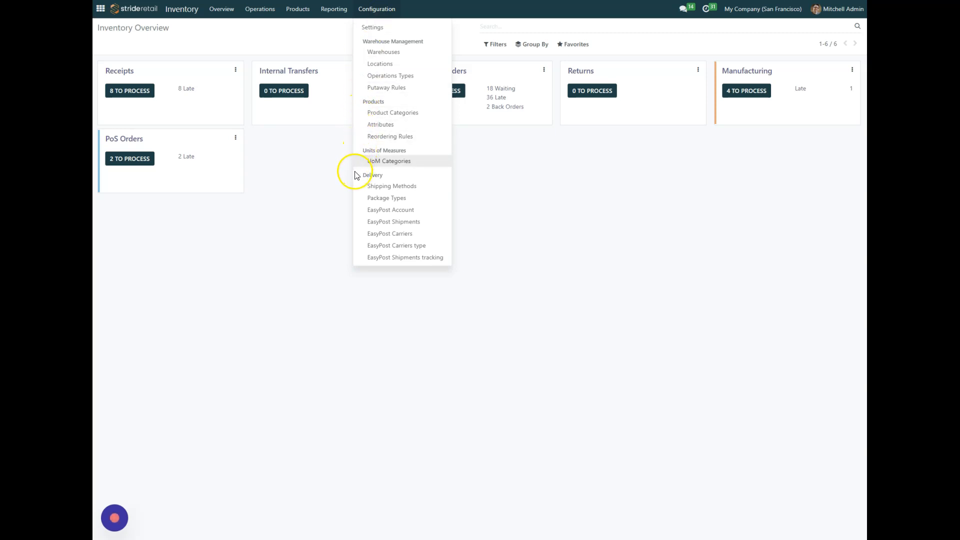
click(408, 190)
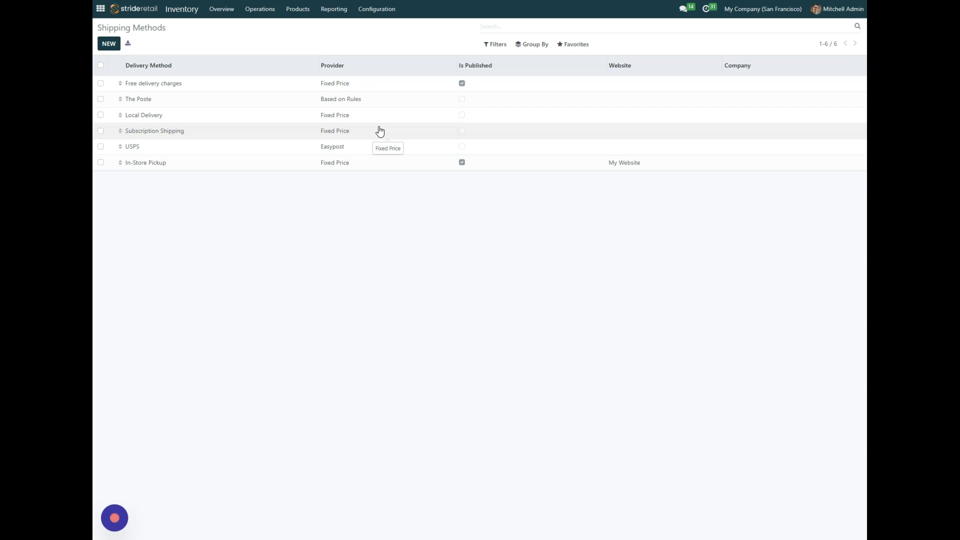
click(257, 212)
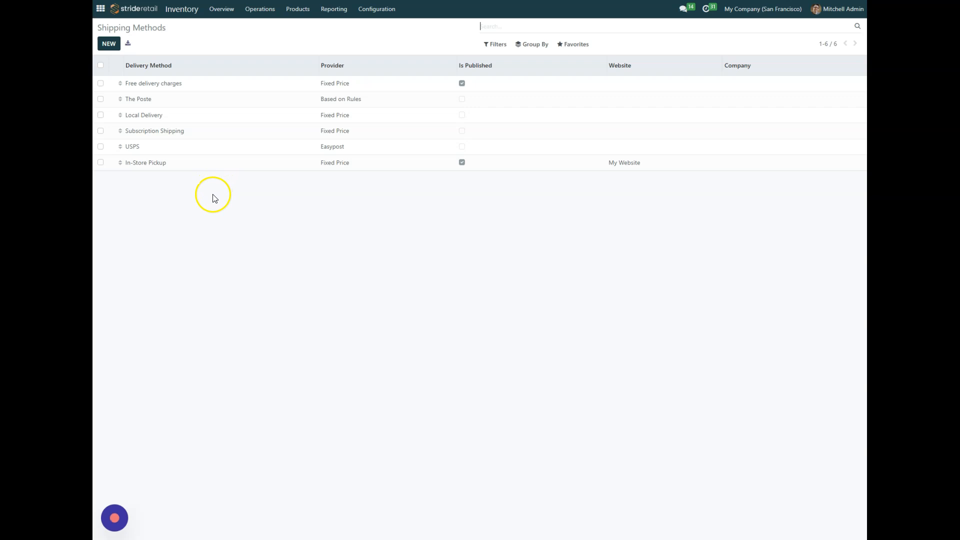
Create a new shipping method named "Stride Shipping" with the provider set to Based on Rules.
click(108, 45)
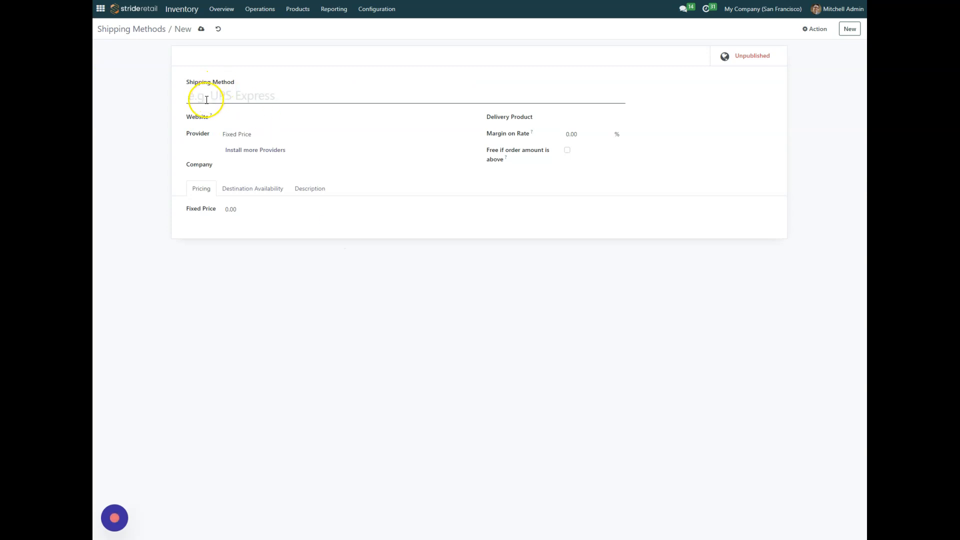
click(261, 97)
text(Stride Shipping)
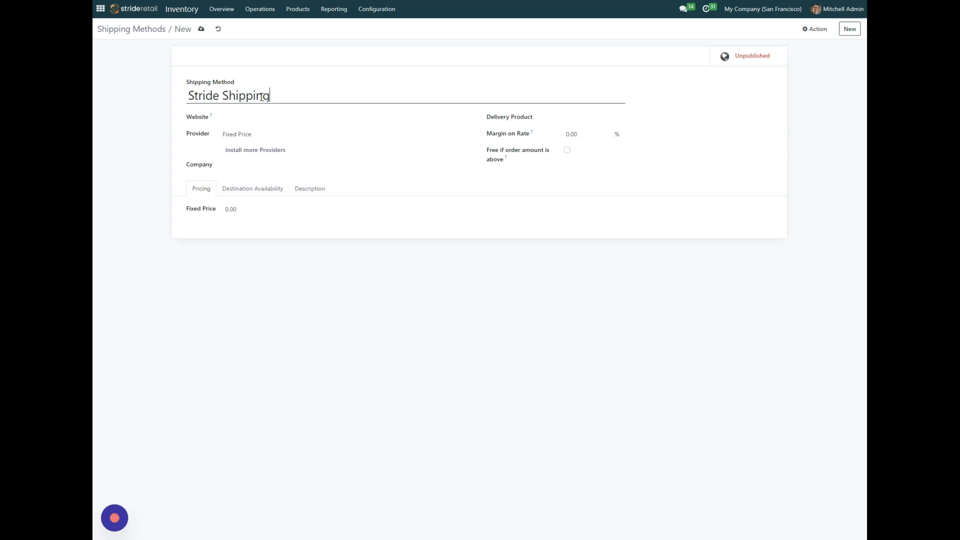
click(292, 139)
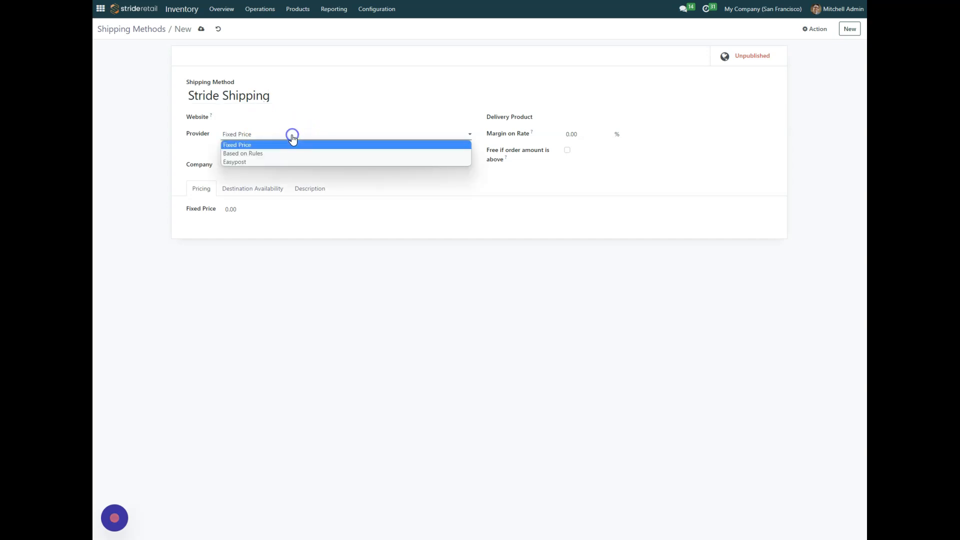
click(255, 153)
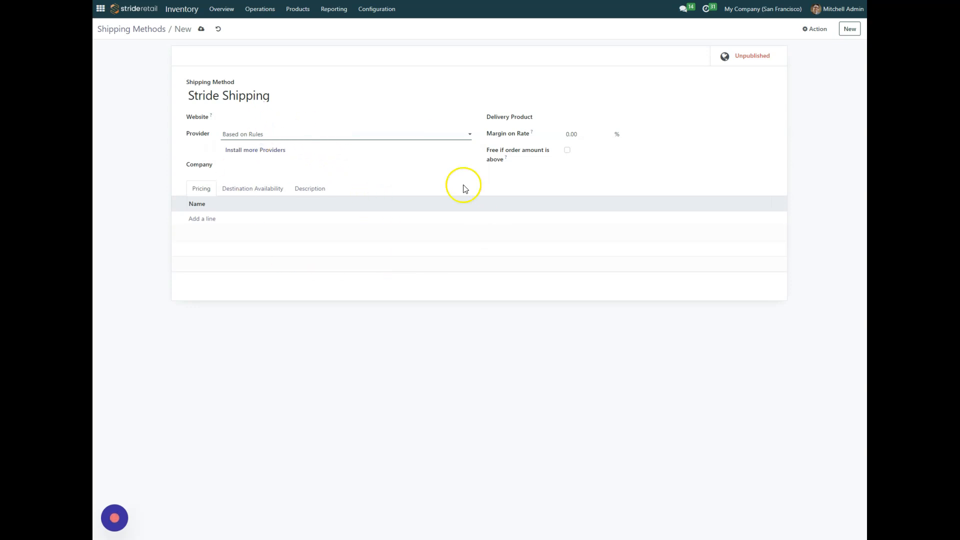
Search the products for "custom" and assign Custom Shipping as the shipping method's delivery product.
click(611, 119)
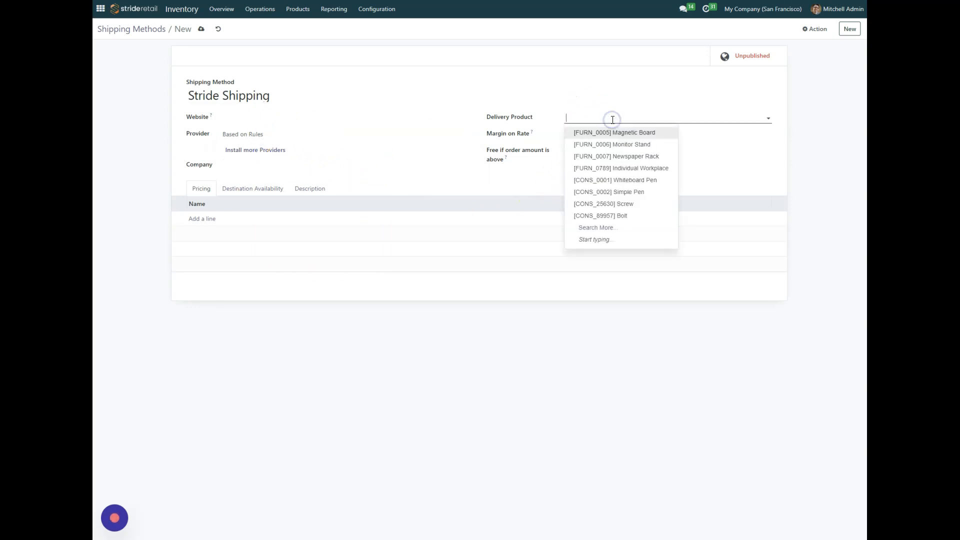
text(custom)
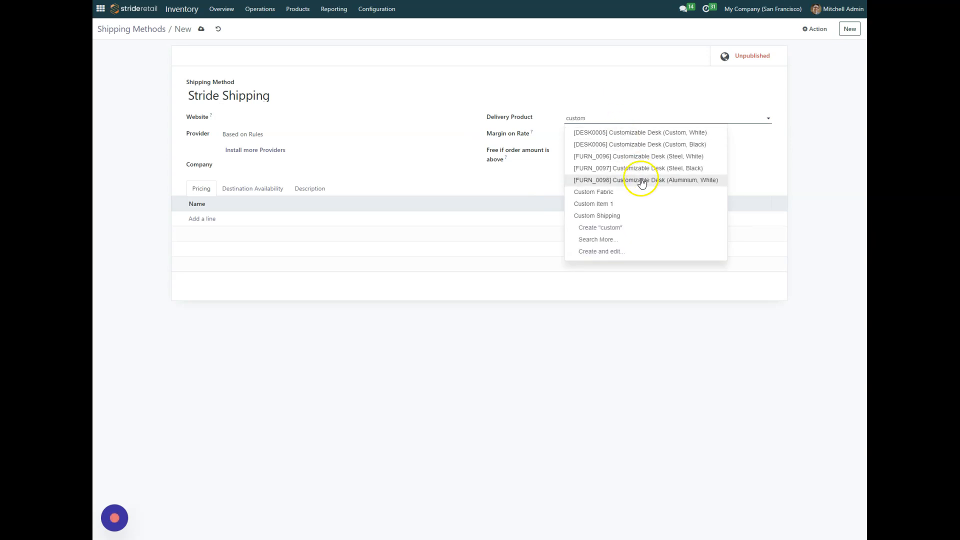
click(614, 215)
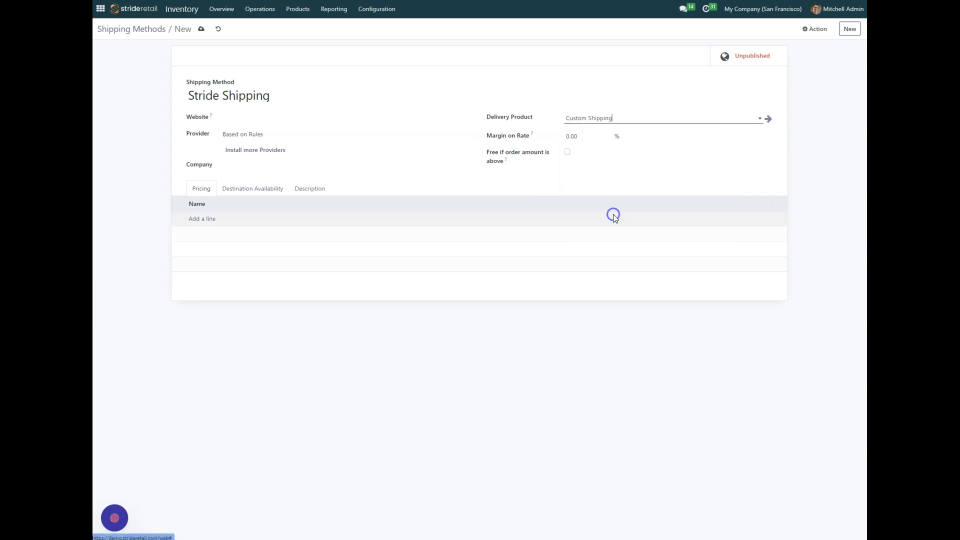
Make the shipping free when the order amount is above 100.
click(568, 154)
click(576, 176)
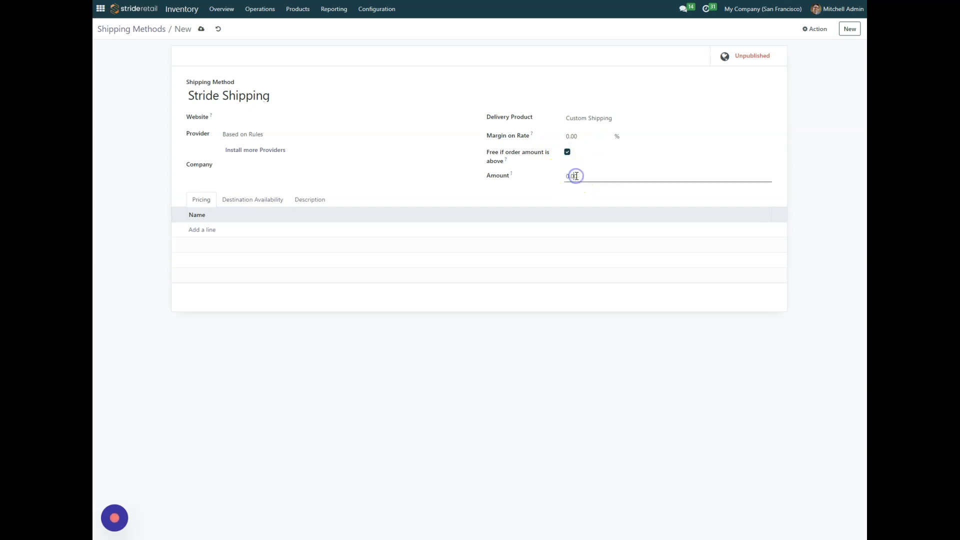
text(100)
click(534, 187)
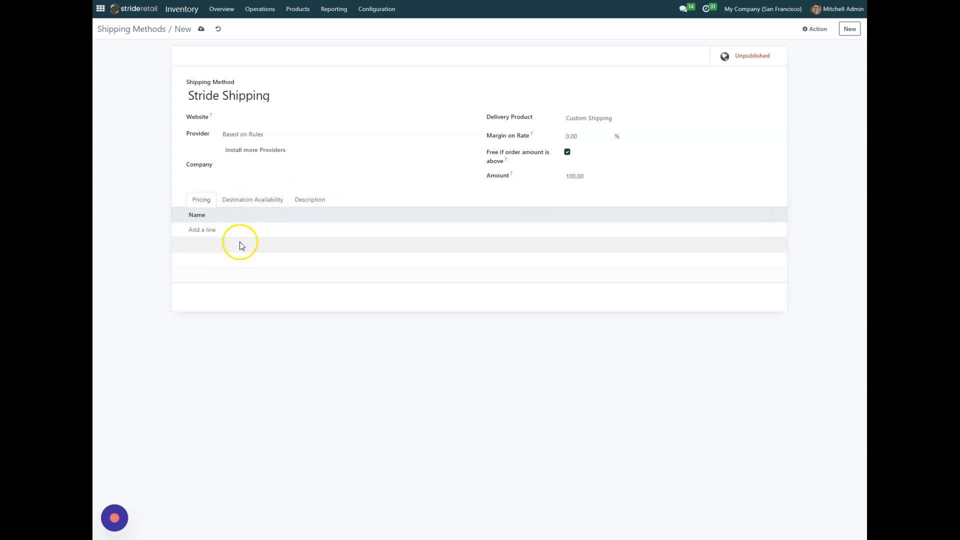
Add a pricing rule with the condition Price <= 50 and a fixed delivery cost of 10, keeping the Weight factor.
click(198, 230)
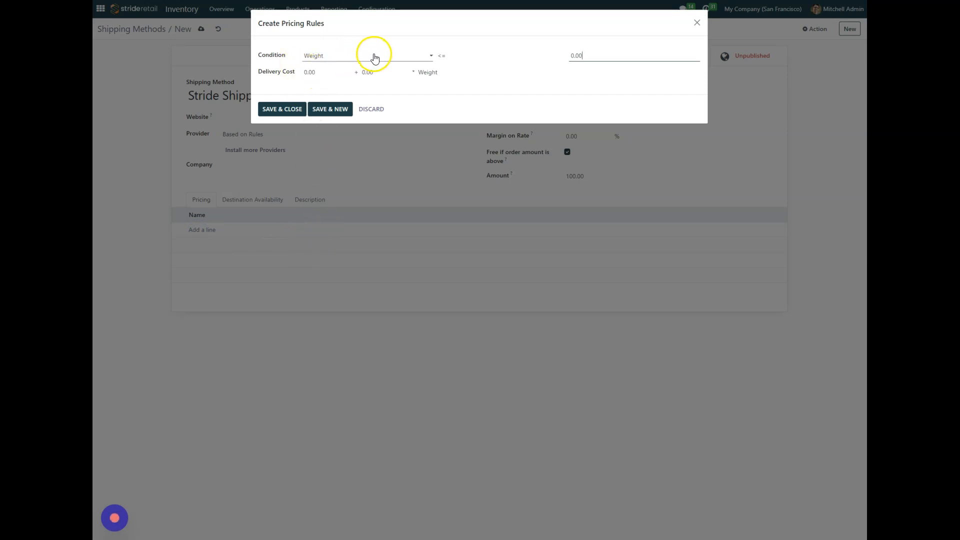
click(371, 61)
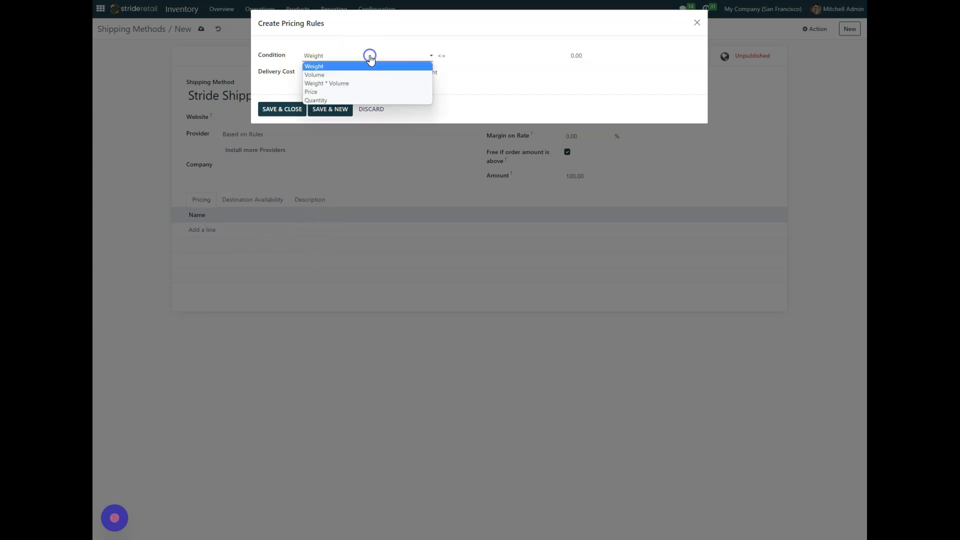
click(321, 92)
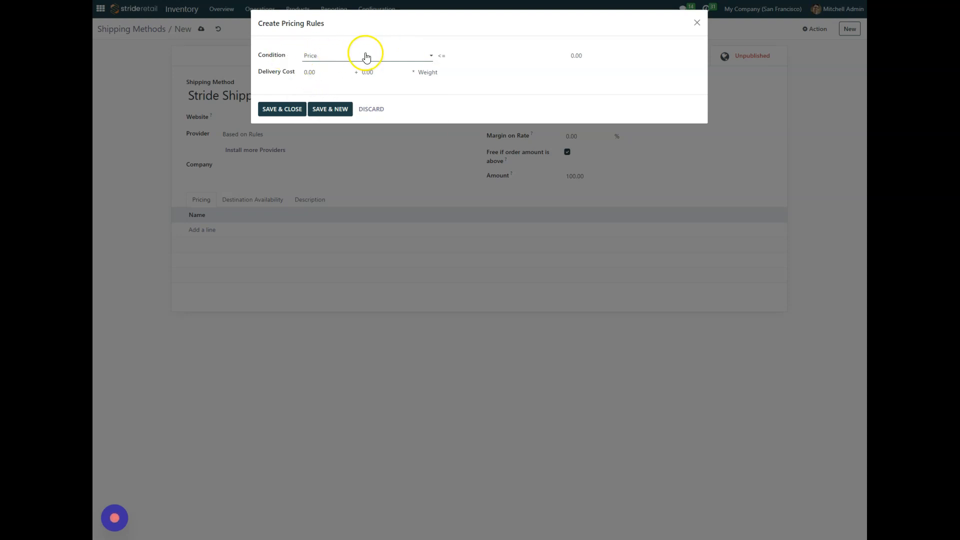
click(578, 58)
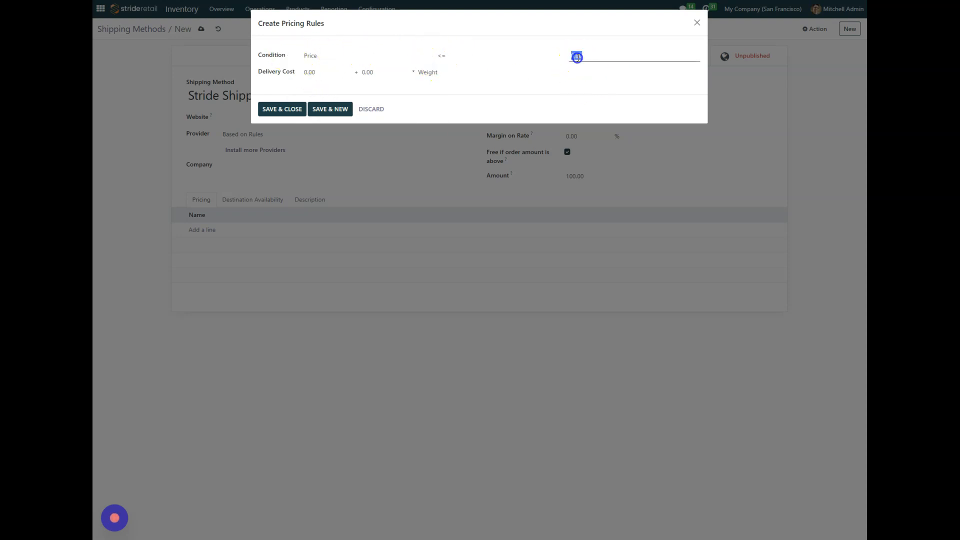
text(50)
click(323, 71)
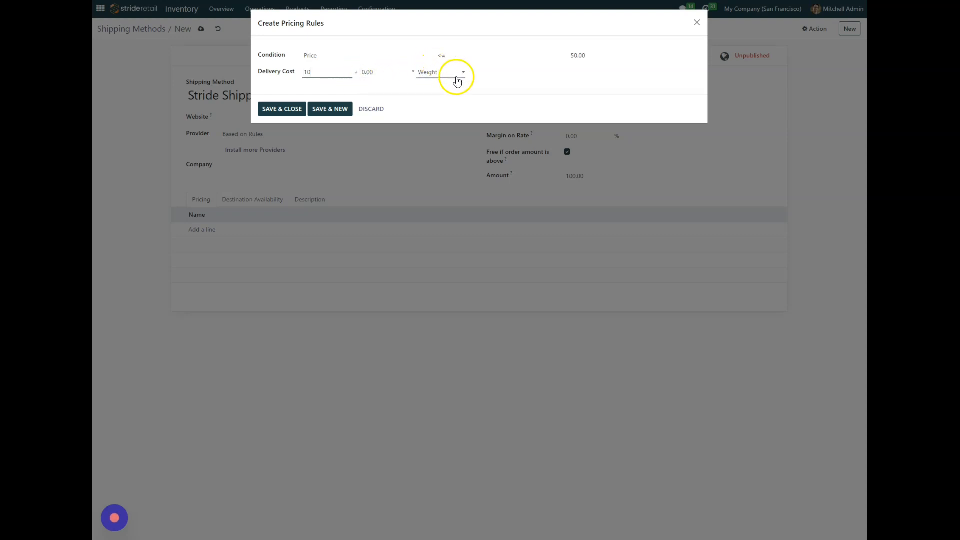
click(451, 78)
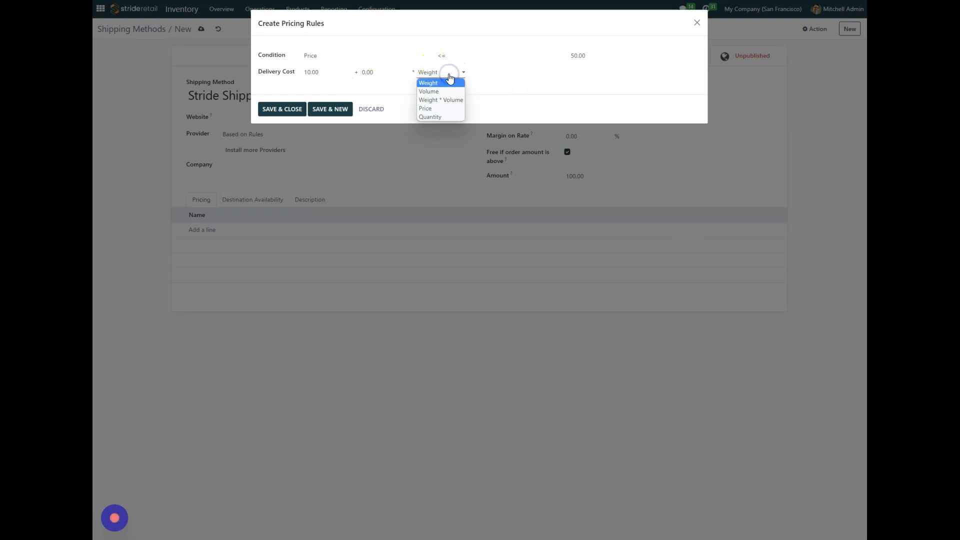
click(450, 77)
click(512, 78)
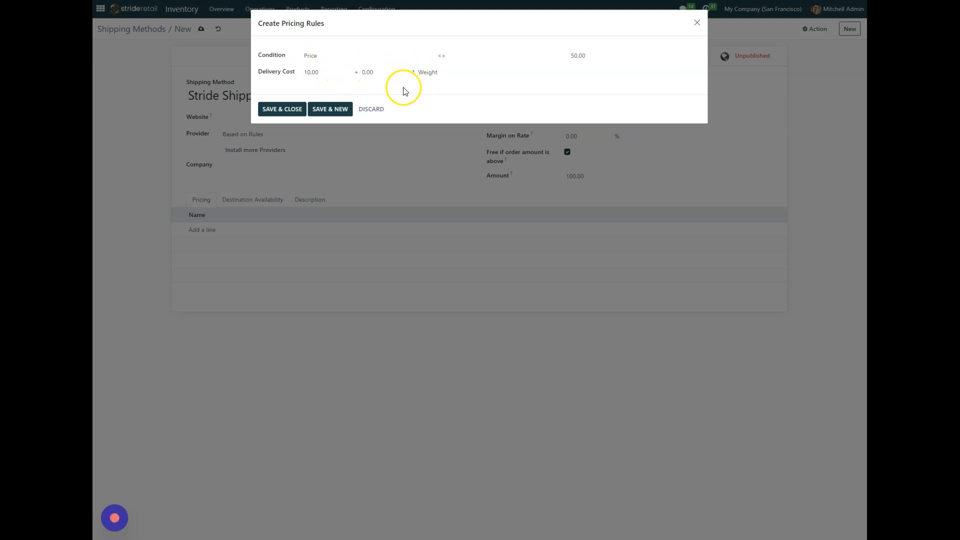
click(280, 110)
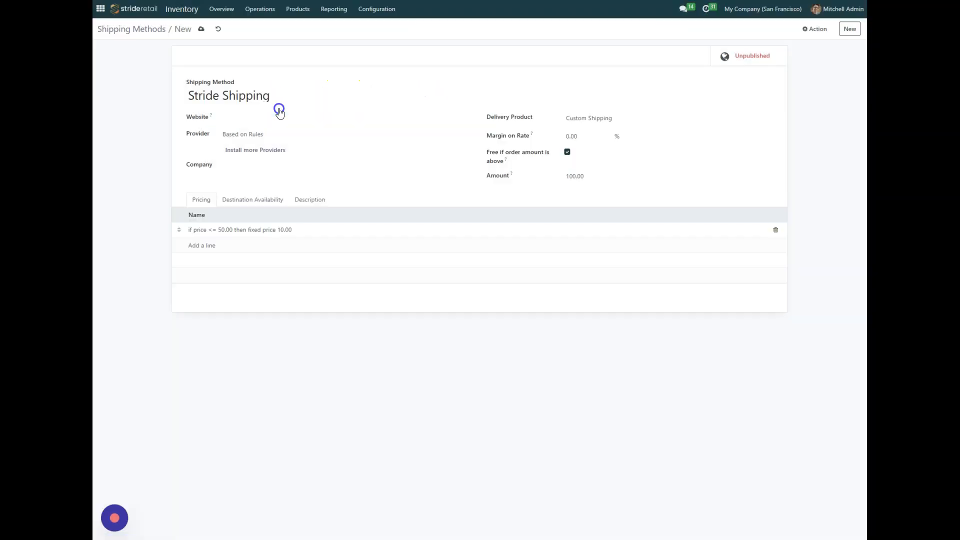
Add a second pricing rule with the condition Weight < 100 and a fixed delivery cost of 20, and publish the shipping method.
click(197, 245)
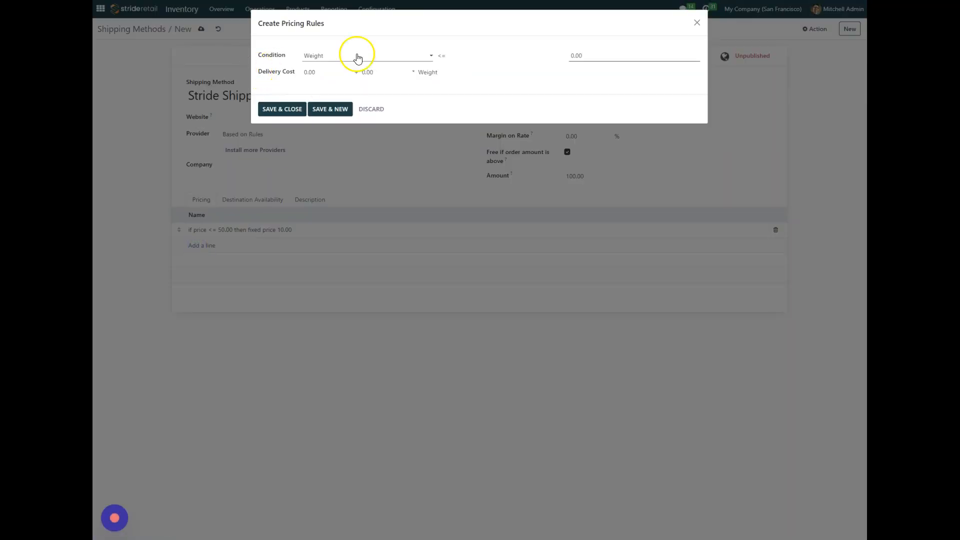
click(450, 57)
click(454, 82)
click(590, 55)
double_click(591, 54)
text(100)
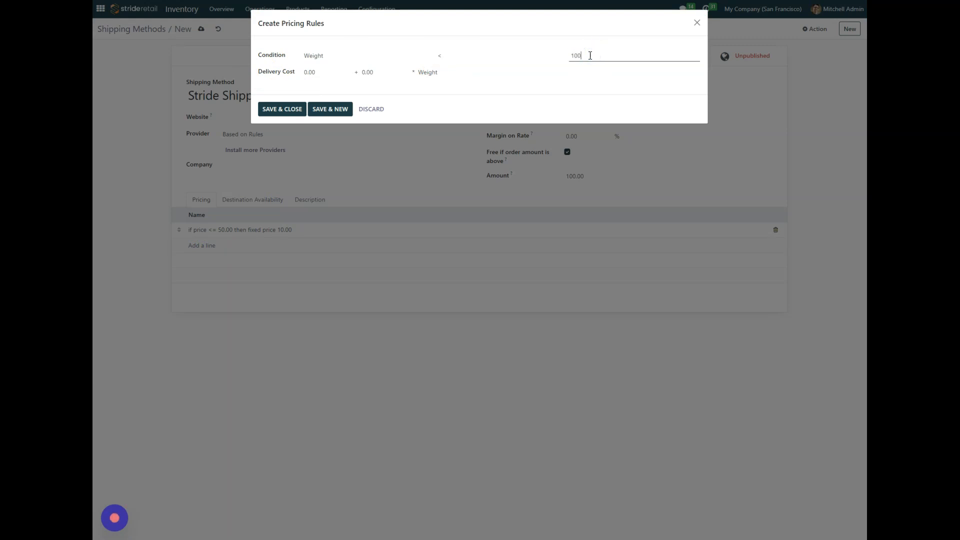
click(315, 72)
double_click(315, 71)
text(20)
click(306, 71)
click(293, 110)
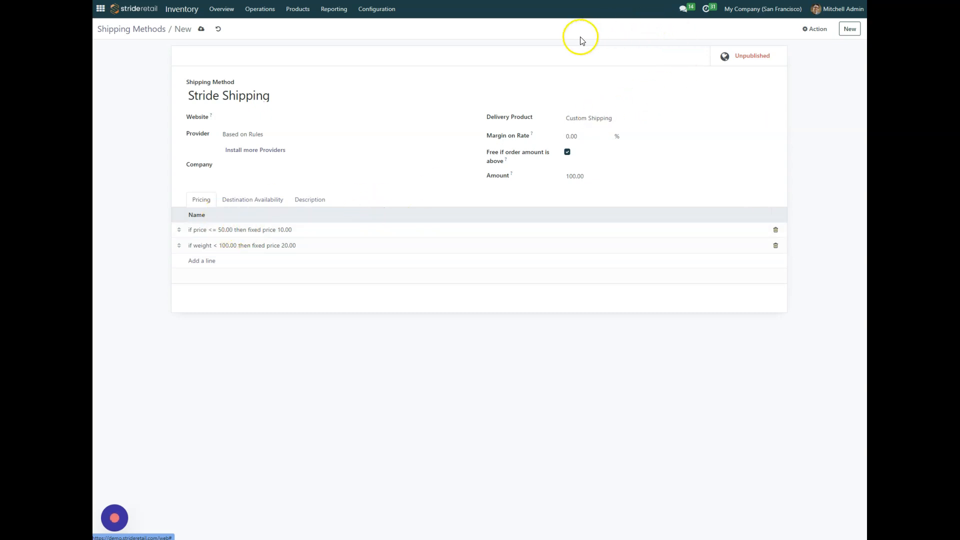
click(749, 58)
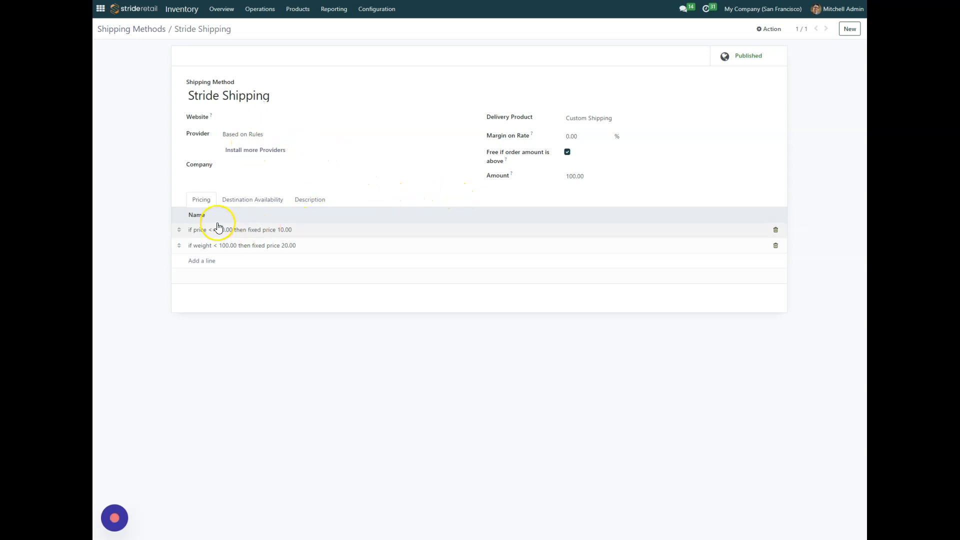
click(197, 261)
click(349, 55)
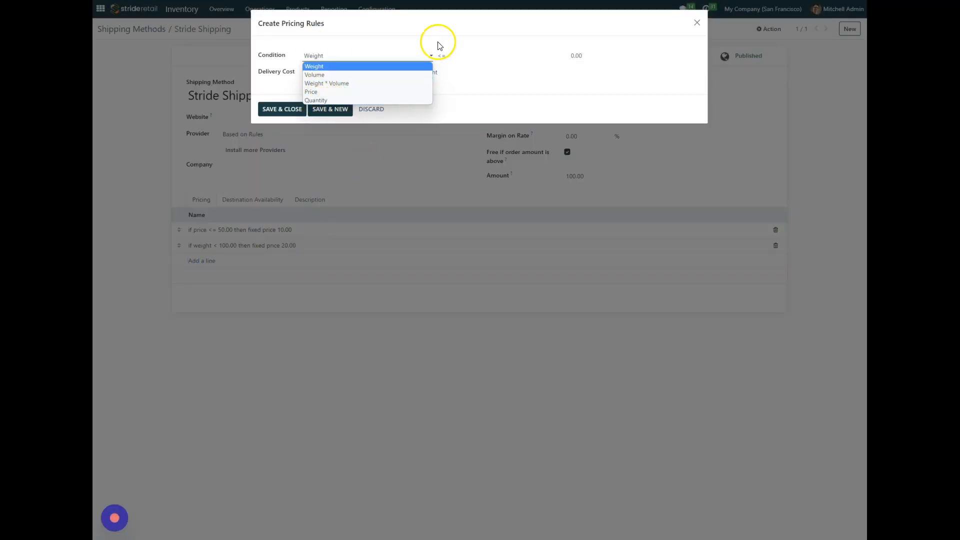
click(428, 28)
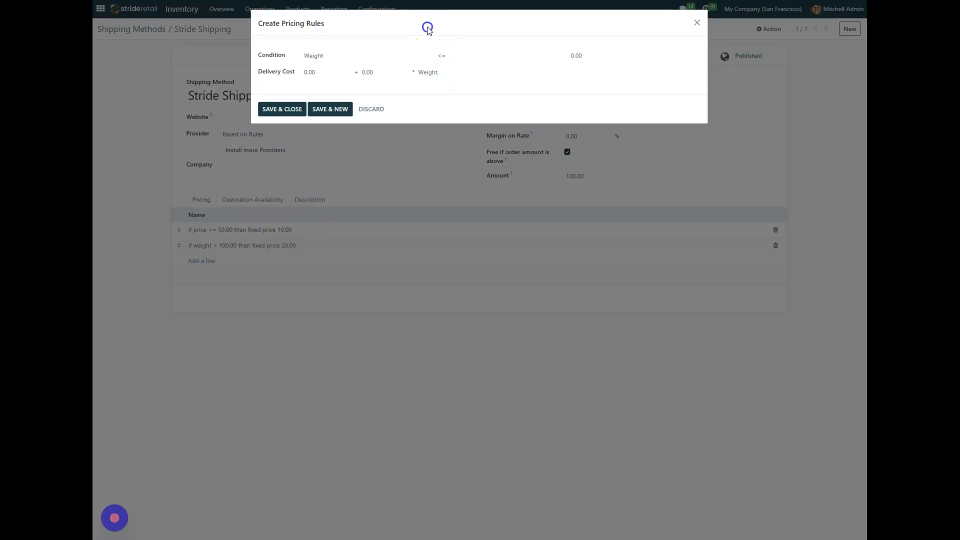
click(334, 57)
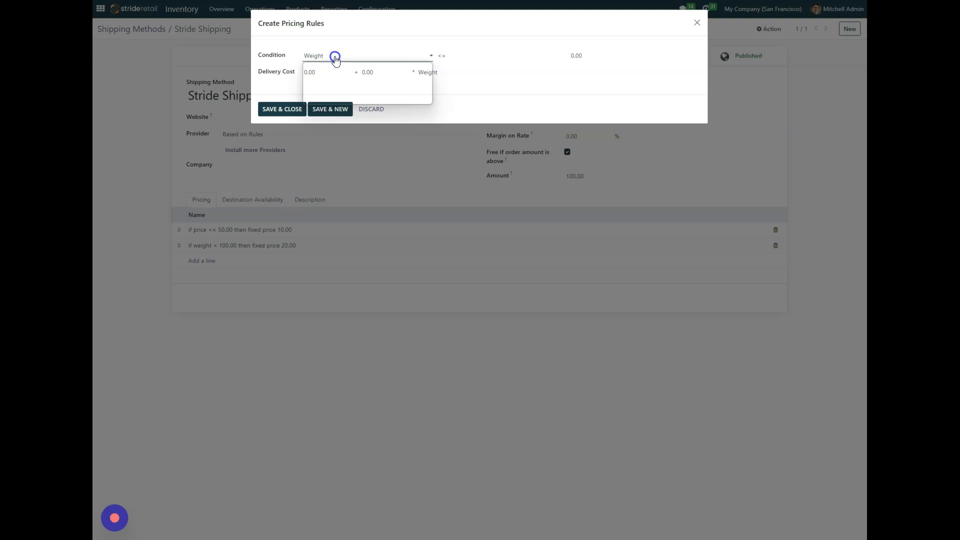
click(371, 50)
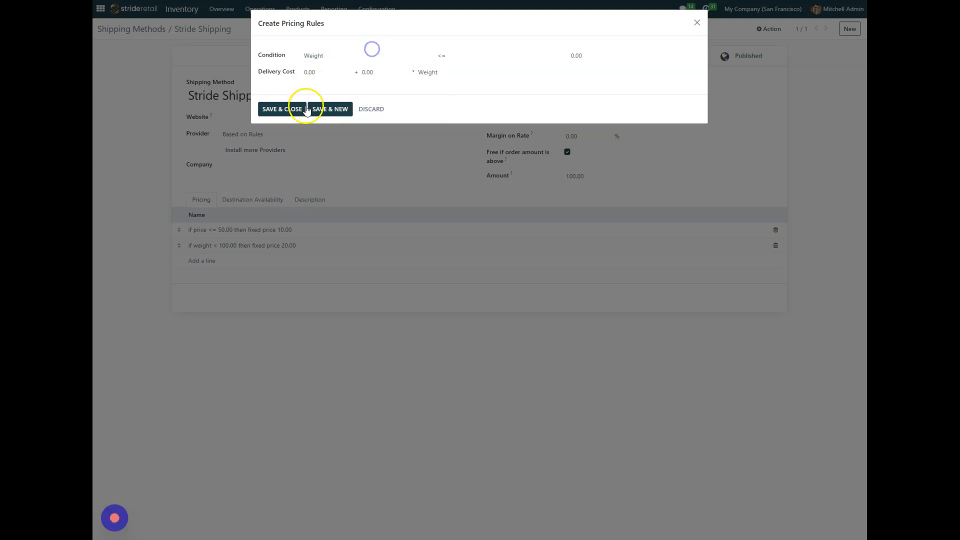
click(365, 108)
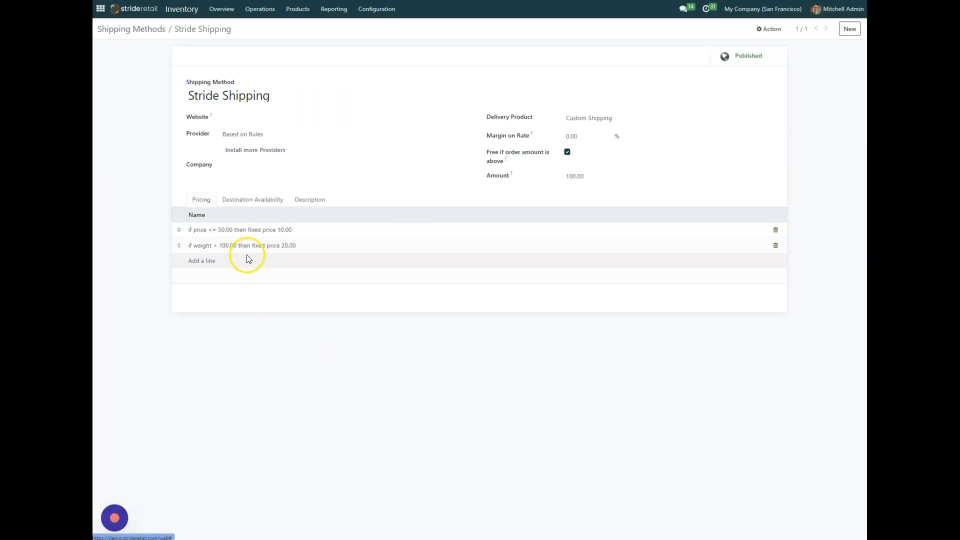